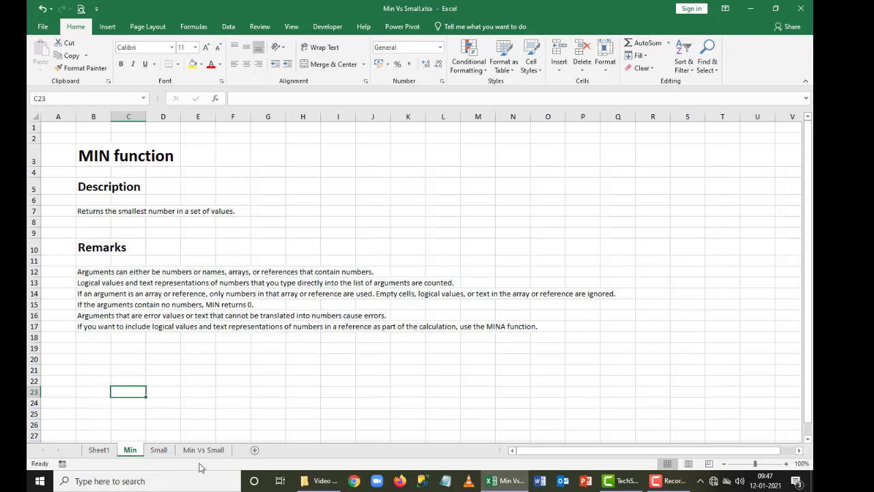
# Open the Min Vs Small sheet and enlarge its view to 130%.
pyautogui.click(203, 450)
pyautogui.click(315, 215)
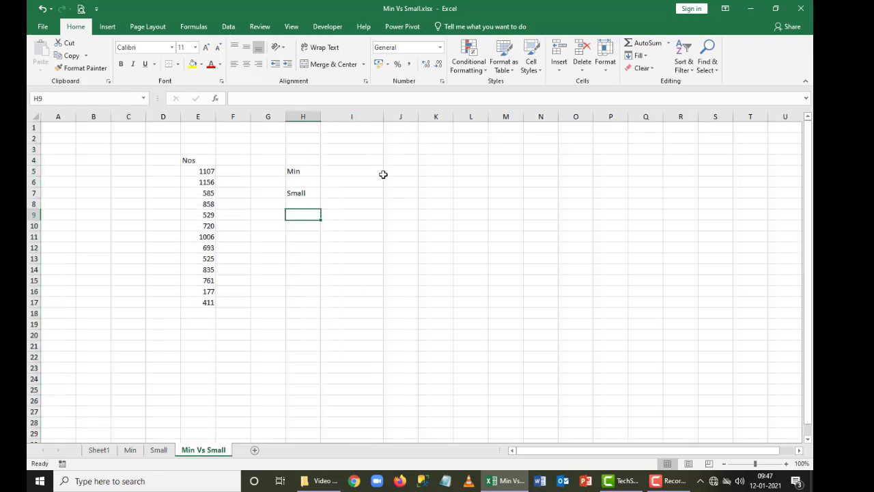
pyautogui.scroll(2, 394, 320)
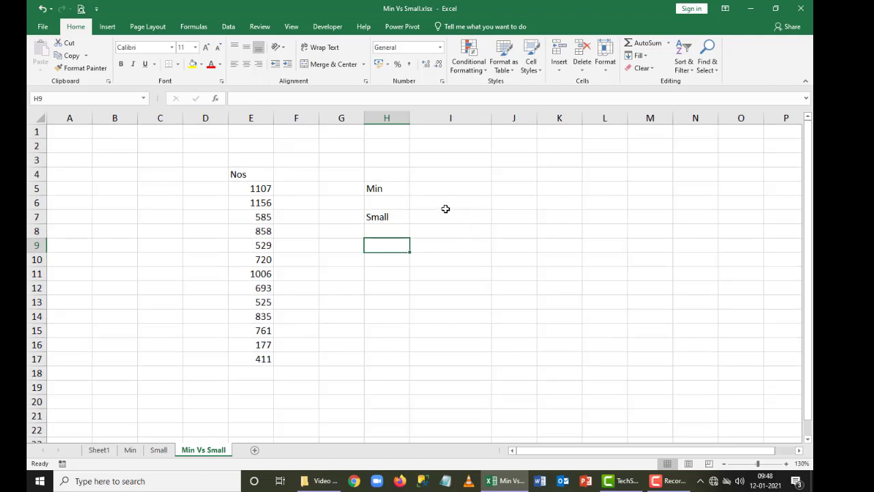
# Enter =MIN(E5:E17) in cell I5 to return the smallest number of the Nos column.
pyautogui.click(437, 190)
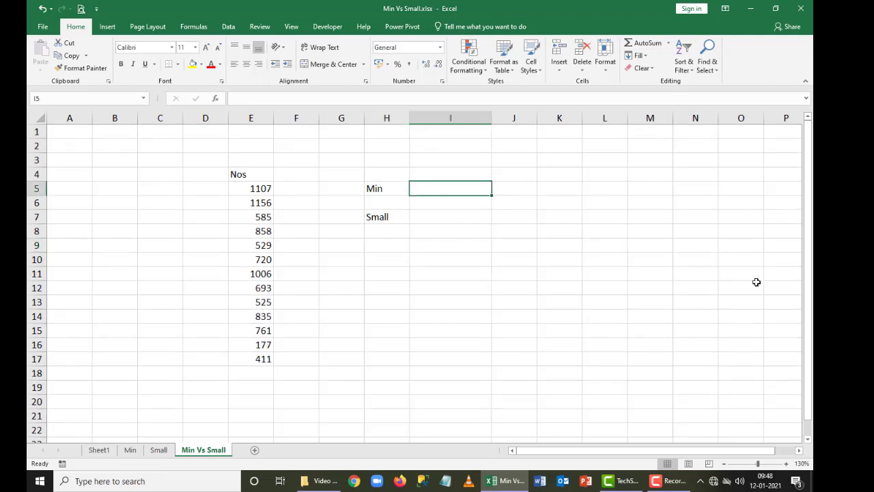
pyautogui.press('Left')
pyautogui.press('Left')
pyautogui.press('Left')
pyautogui.press('Left')
pyautogui.press('Right')
pyautogui.press('Right')
pyautogui.press('Right')
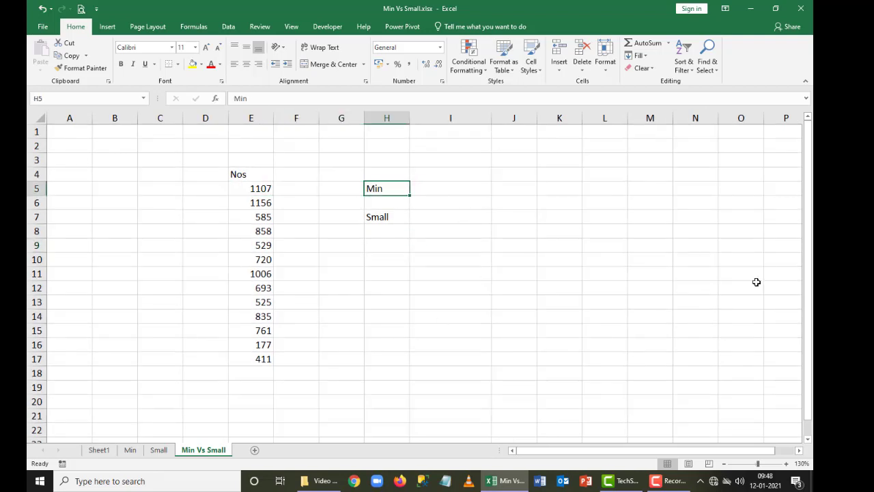
pyautogui.press('Right')
pyautogui.write('=min')
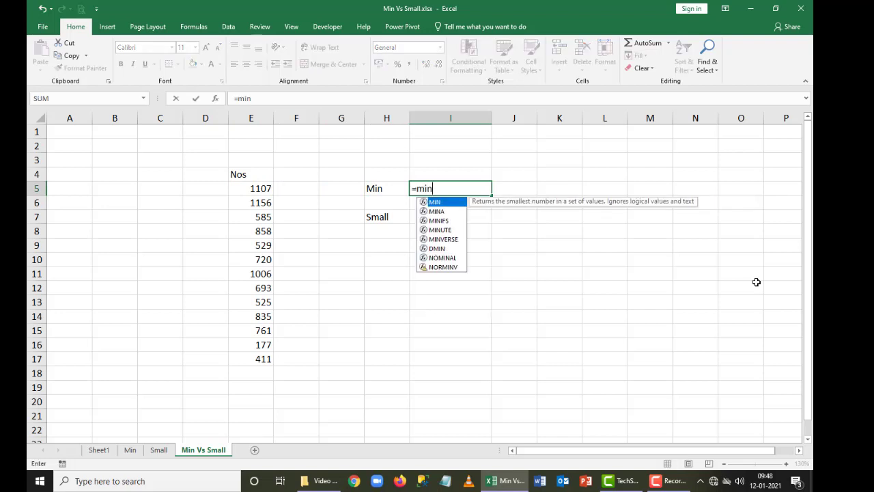
pyautogui.press('Tab')
pyautogui.press('Left')
pyautogui.press('Left')
pyautogui.press('Left')
pyautogui.press('Left')
pyautogui.hotkey('ctrl', 'shift', 'Down')
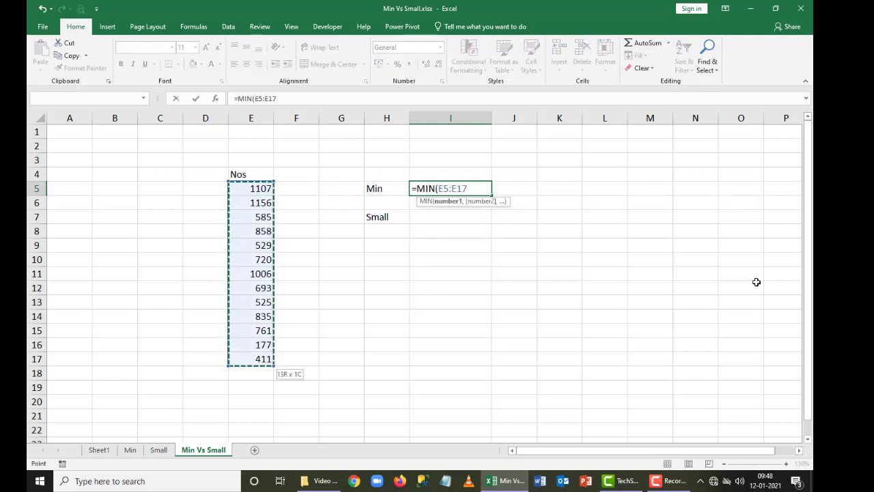
pyautogui.write(')')
pyautogui.press('Return')
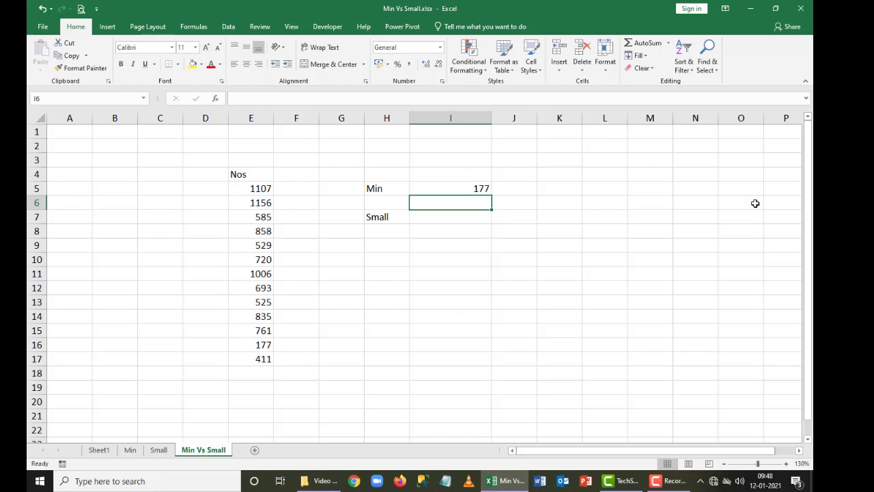
# Sort the numbers in E5:E17 from smallest to largest.
pyautogui.moveTo(256, 188); pyautogui.dragTo(249, 357)
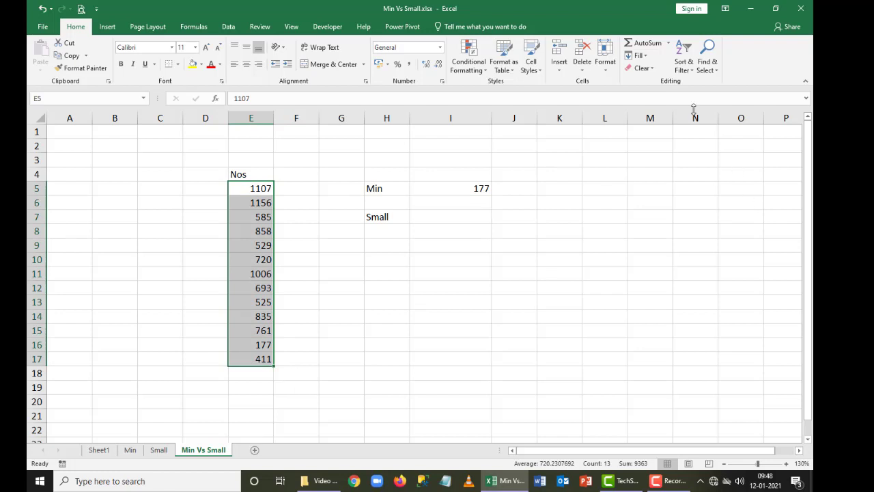
pyautogui.click(686, 71)
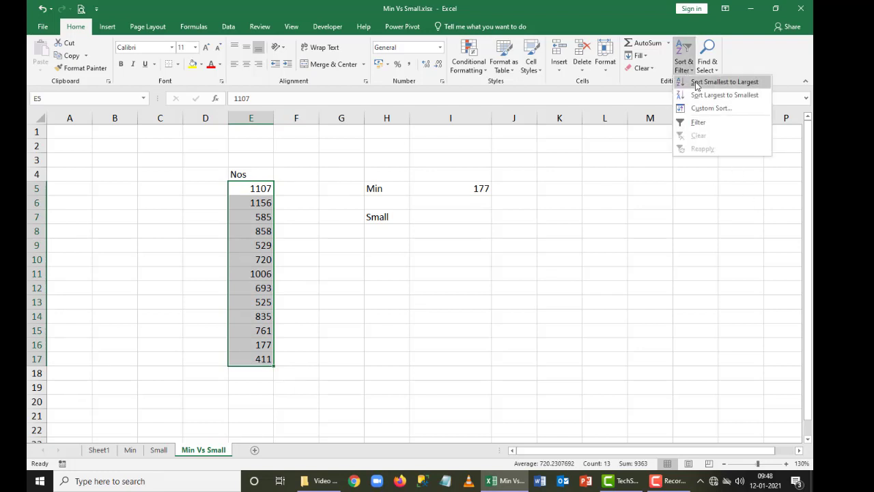
pyautogui.click(696, 83)
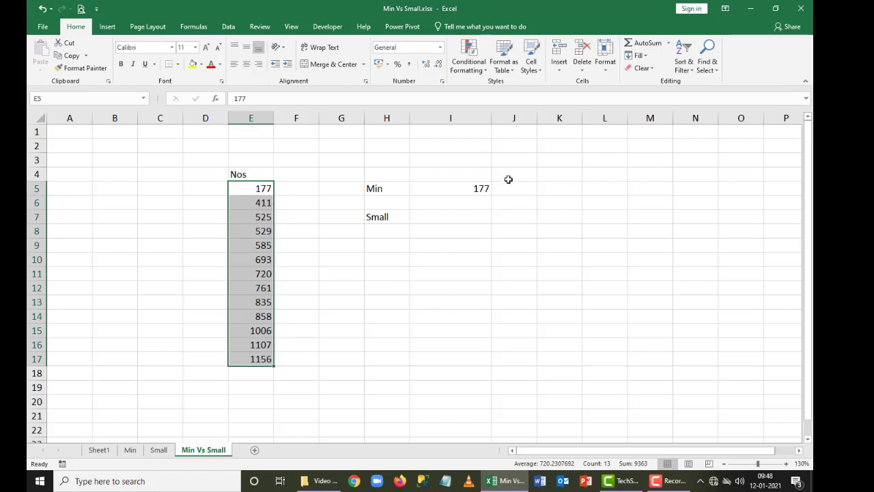
# Enter the header "Aplha" in cell F4 next to the Nos header.
pyautogui.press('Left')
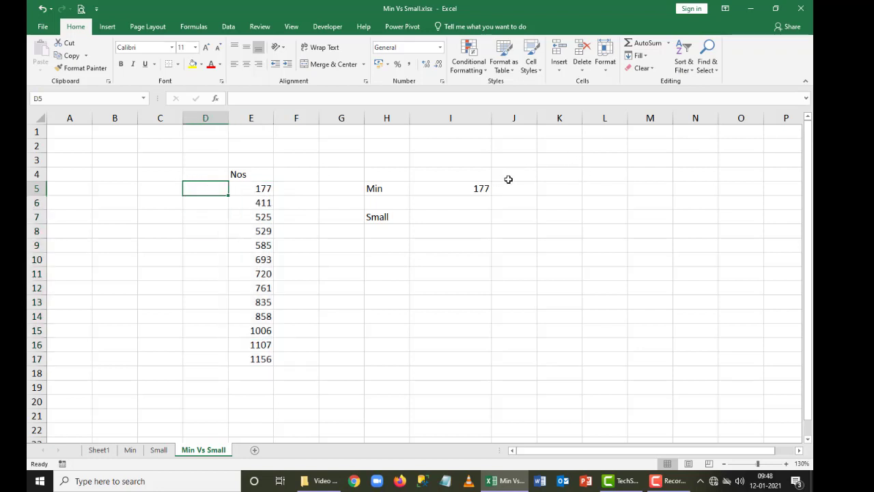
pyautogui.press('Right')
pyautogui.press('Right')
pyautogui.press('Up')
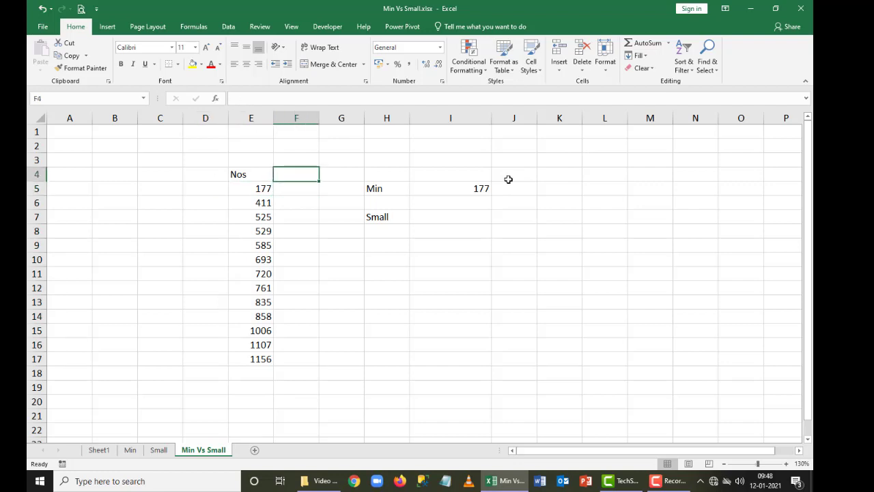
pyautogui.write('Appl')
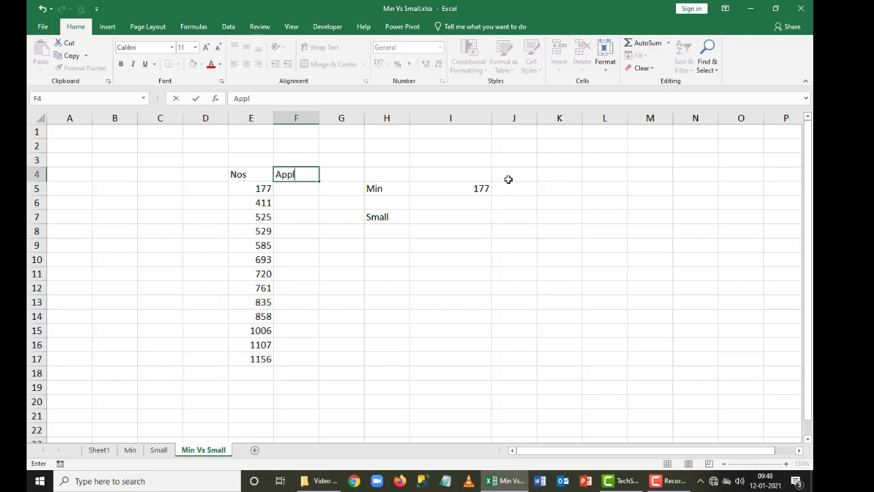
pyautogui.press('BackSpace')
pyautogui.press('BackSpace')
pyautogui.press('BackSpace')
pyautogui.write('plha')
pyautogui.press('Return')
pyautogui.press('Return')
pyautogui.press('Up')
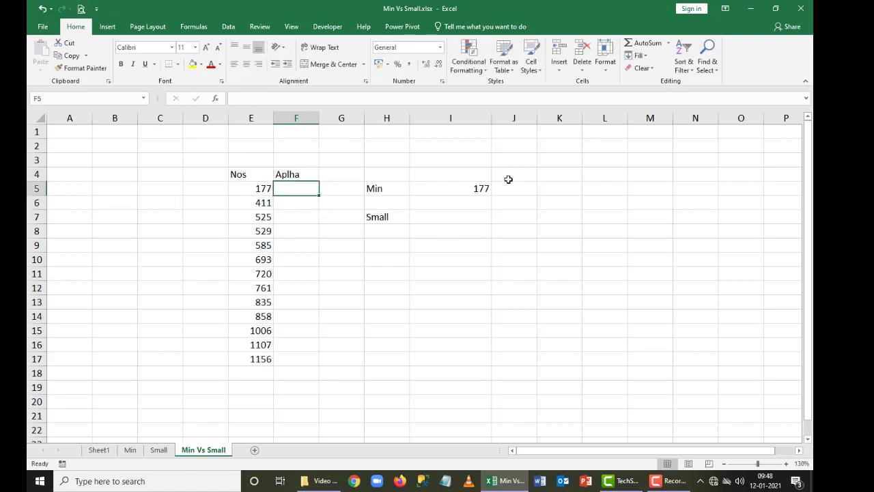
# Enter a and b in F5 and F6 and fill the alternating pattern down to F17.
pyautogui.write('a')
pyautogui.press('Return')
pyautogui.write('b')
pyautogui.press('Return')
pyautogui.press('Up')
pyautogui.press('Up')
pyautogui.hotkey('shift', 'Down')
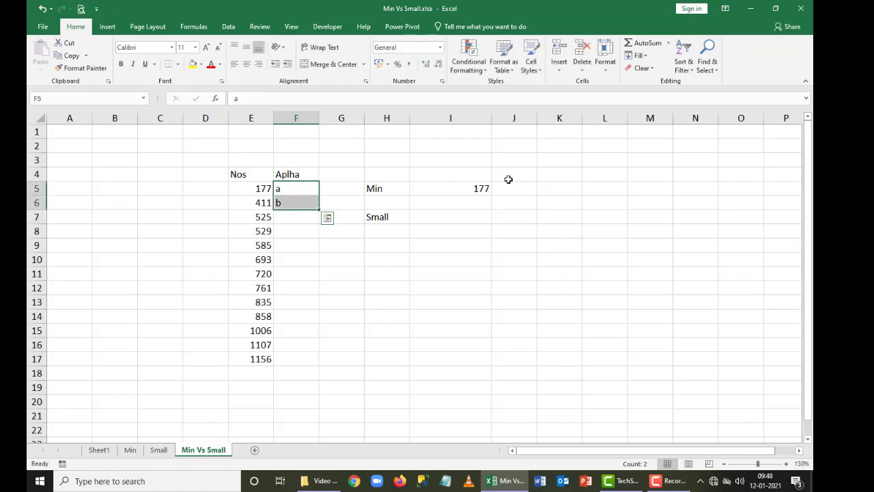
pyautogui.moveTo(311, 212); pyautogui.dragTo(314, 366)
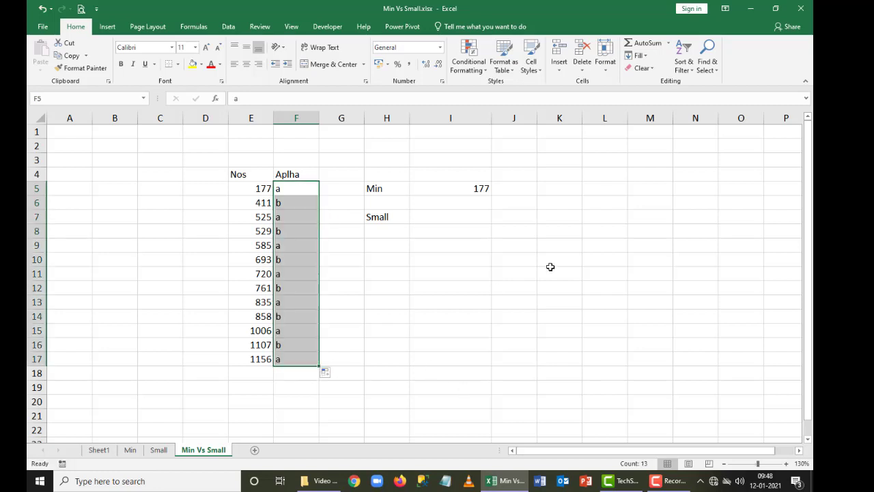
# Enter =MIN(F5:F17) in cell J5 to apply MIN to the text column.
pyautogui.click(526, 192)
pyautogui.write('=MIN(')
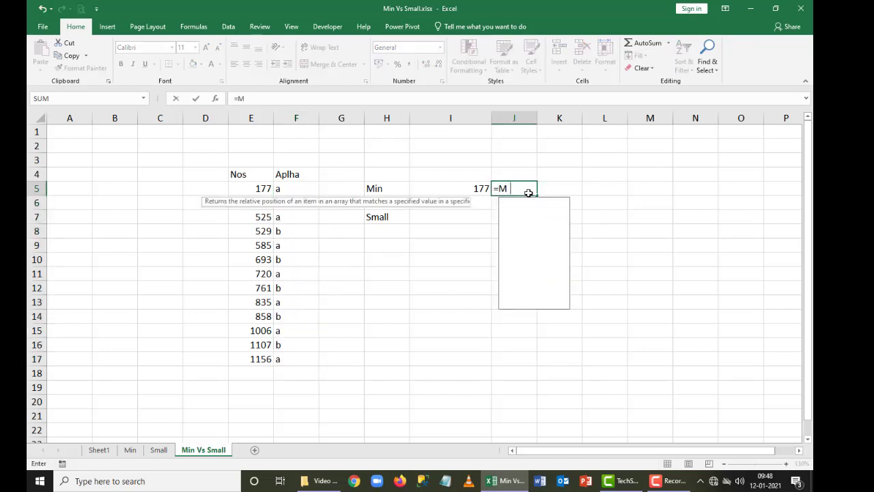
pyautogui.press('Left')
pyautogui.press('Left')
pyautogui.press('Left')
pyautogui.press('Left')
pyautogui.hotkey('ctrl', 'shift', 'Down')
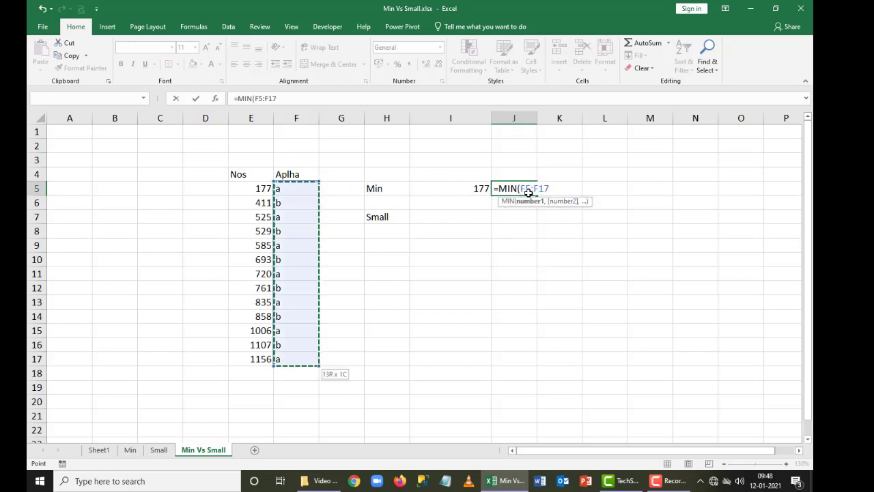
pyautogui.press('Return')
pyautogui.click(526, 190)
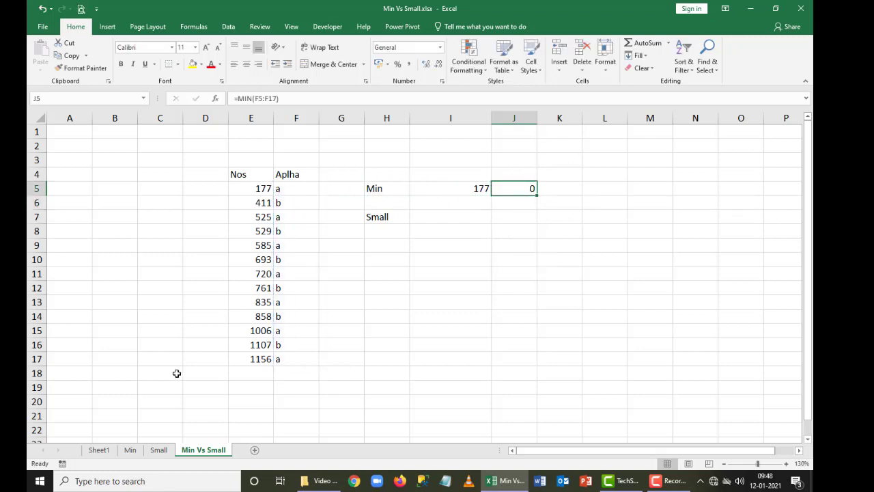
# Highlight row 15 of the Min sheet, the remark about arguments without numbers, with a yellow fill.
pyautogui.click(131, 450)
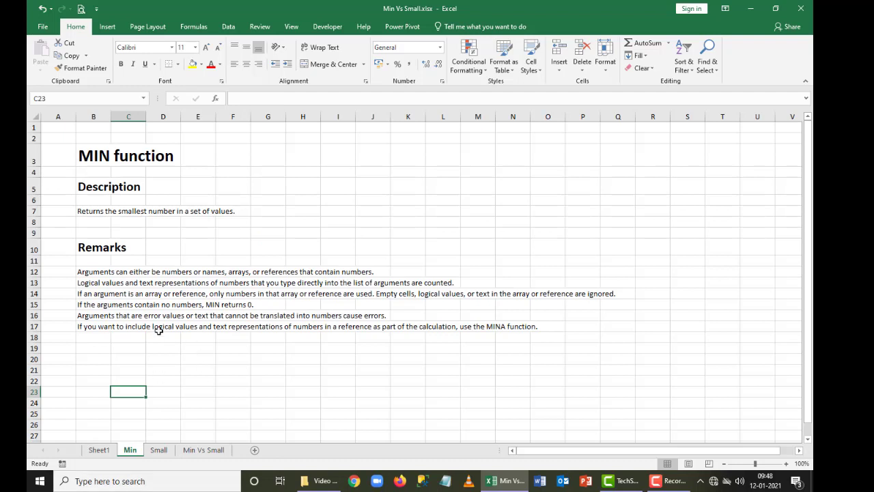
pyautogui.click(117, 308)
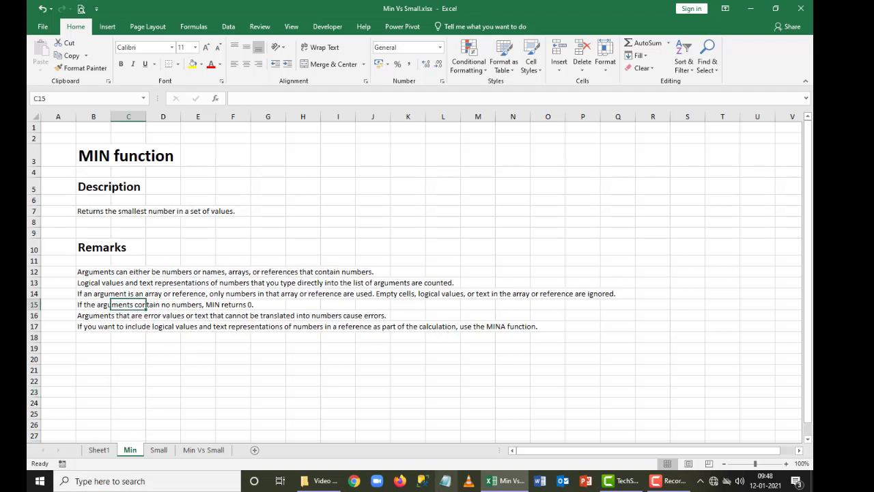
pyautogui.click(34, 305)
pyautogui.moveTo(319, 481)
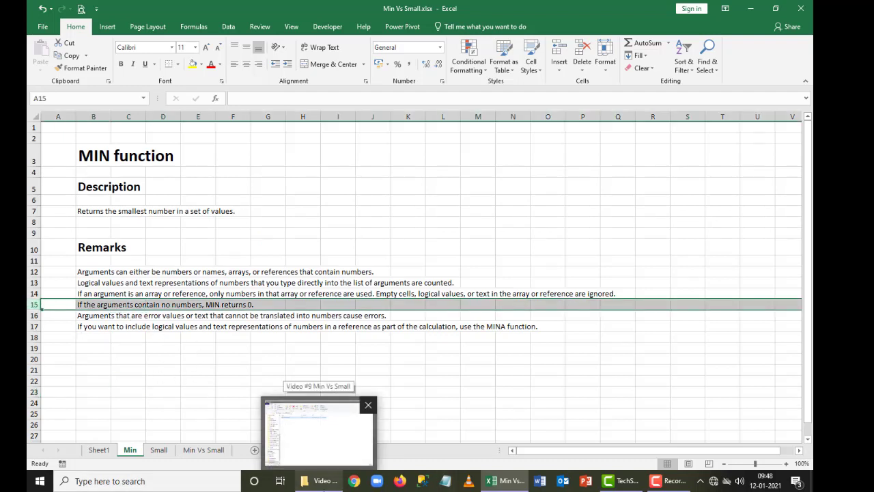
pyautogui.click(193, 64)
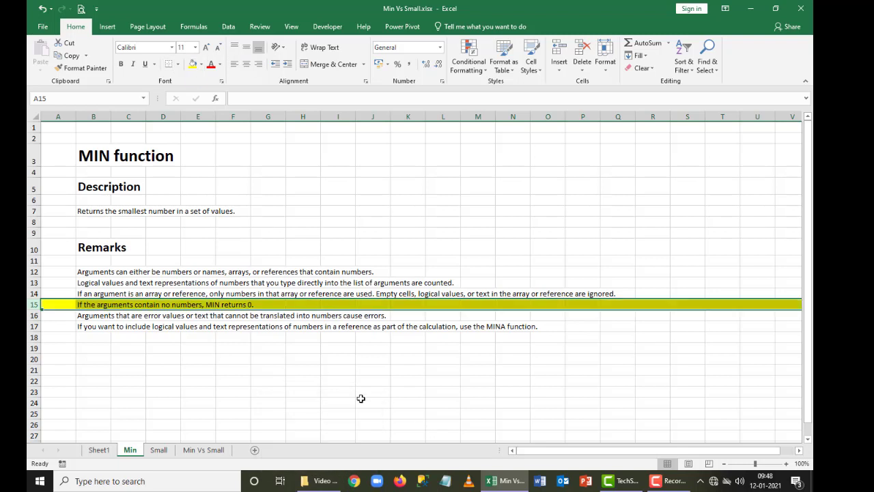
pyautogui.click(362, 400)
# Review the SMALL function's description and remarks on the Small sheet, and return to the Min Vs Small sheet.
pyautogui.click(203, 450)
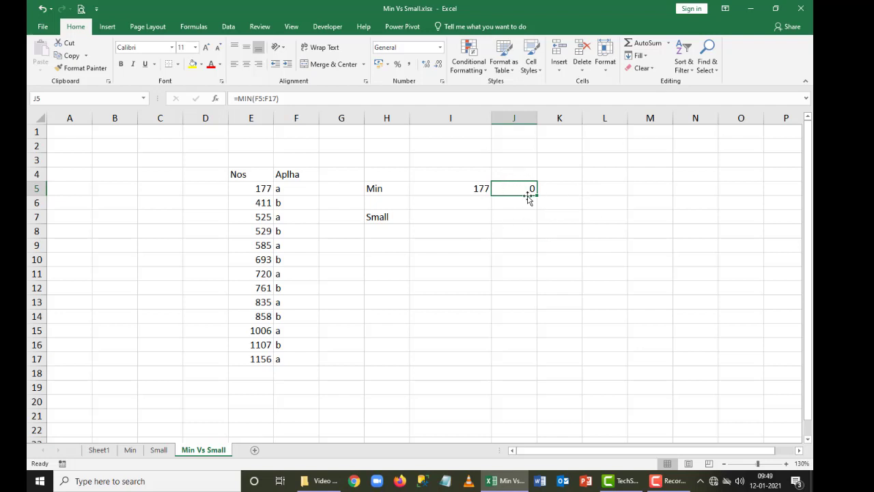
pyautogui.click(163, 454)
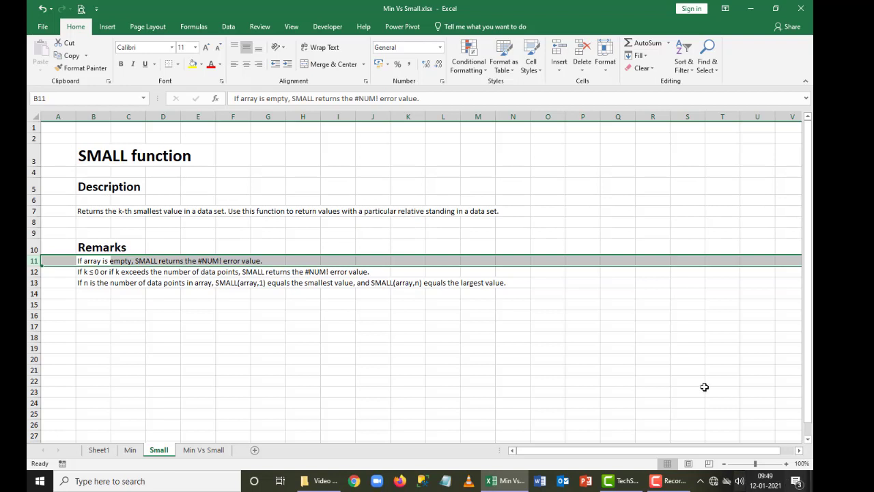
pyautogui.click(219, 449)
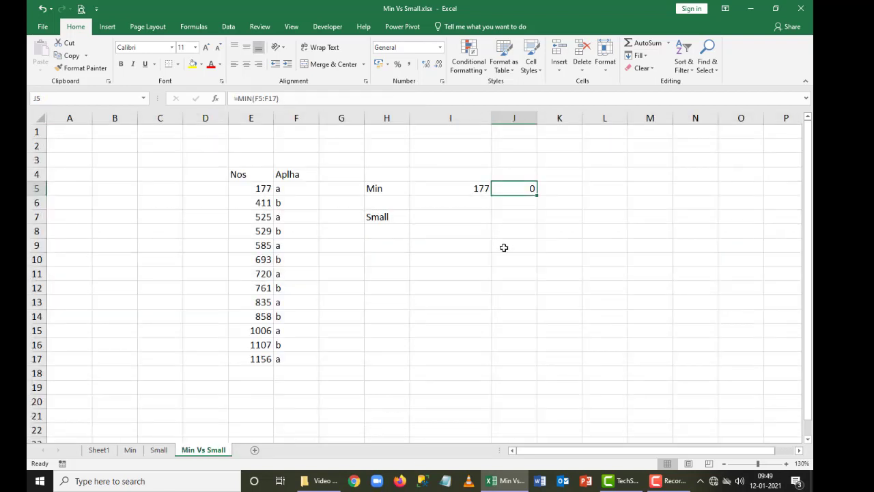
# Select the numbers in E5:E17 of the Nos column.
pyautogui.click(437, 220)
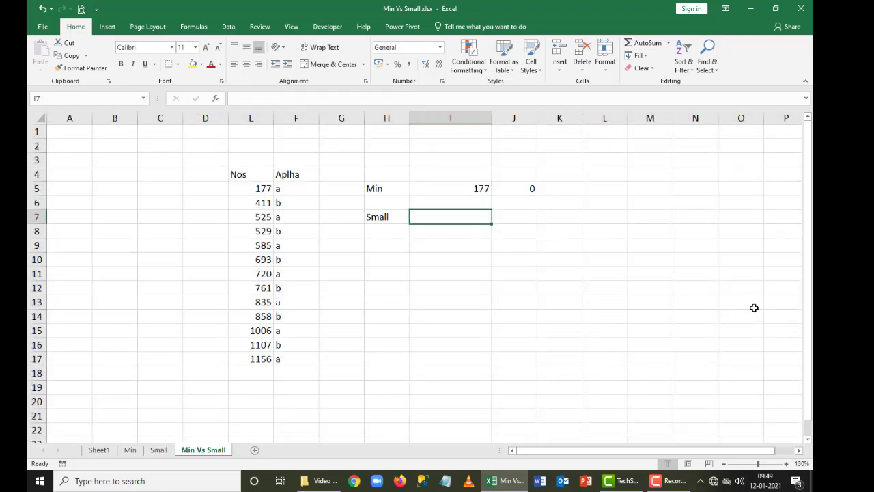
pyautogui.press('Right')
pyautogui.press('Left')
pyautogui.press('Left')
pyautogui.press('Left')
pyautogui.press('Left')
pyautogui.press('Left')
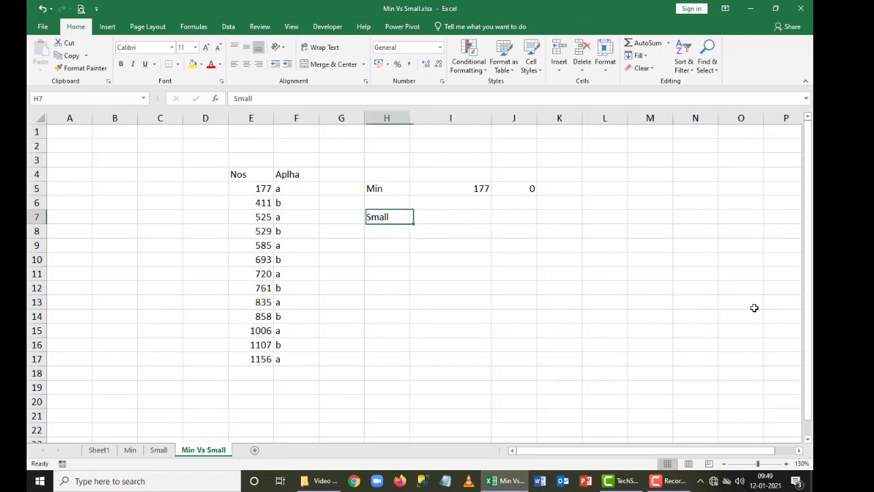
pyautogui.press('Up')
pyautogui.press('Up')
pyautogui.hotkey('ctrl', 'shift', 'Down')
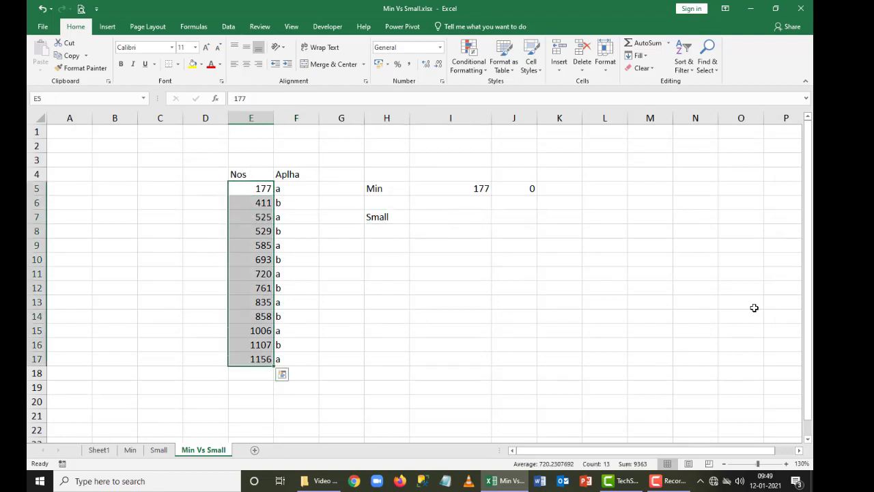
pyautogui.click(683, 63)
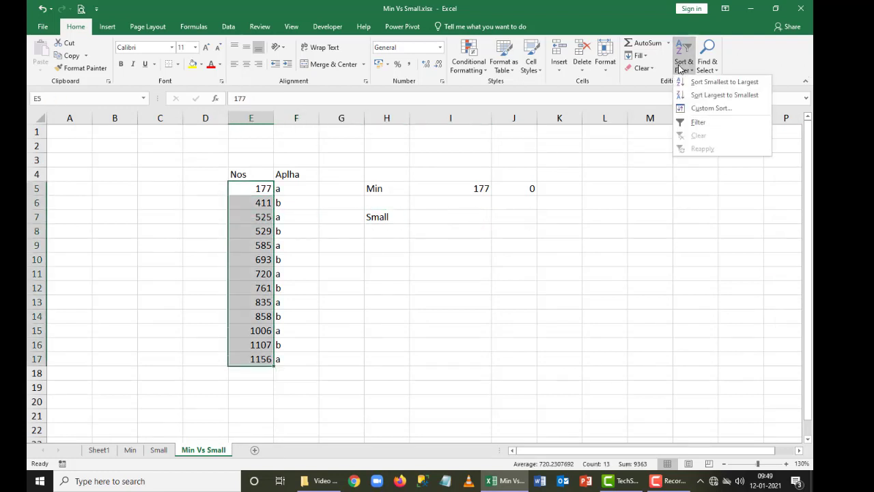
pyautogui.click(708, 108)
pyautogui.click(506, 209)
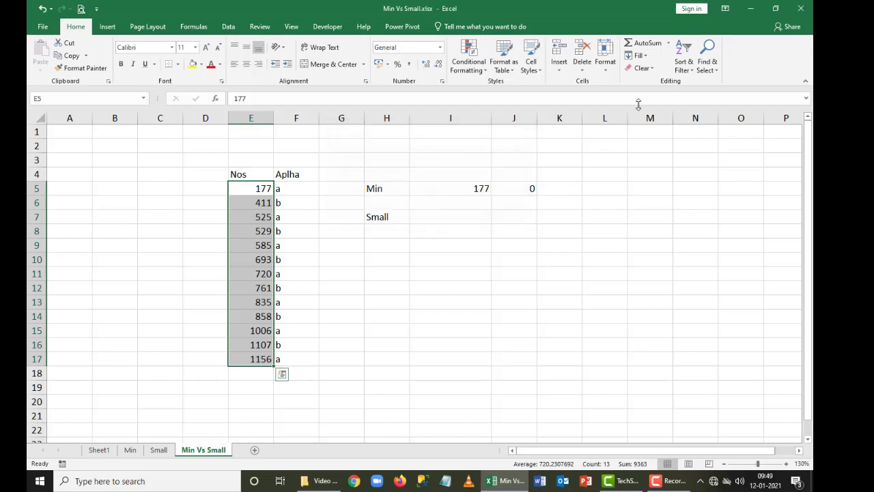
# Sort the selected numbers from largest to smallest, expanding the selection to include the adjacent Aplha column.
pyautogui.click(683, 62)
pyautogui.click(690, 97)
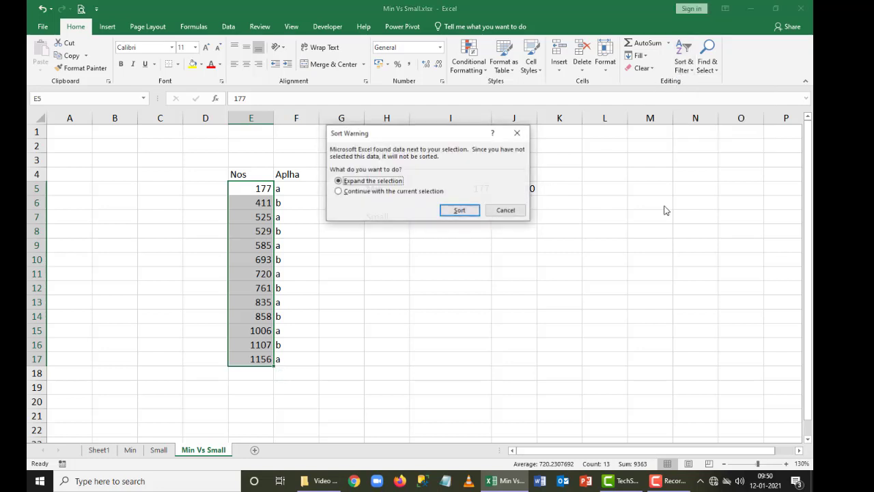
pyautogui.click(461, 211)
pyautogui.click(550, 245)
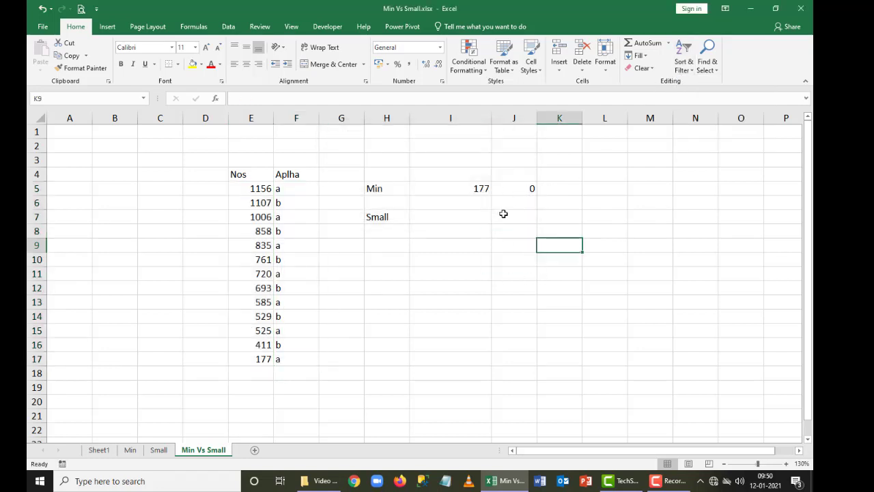
# Enter the rank numbers 1 and 2 in cells J7 and J8 beside the Small label.
pyautogui.click(459, 218)
pyautogui.press('Right')
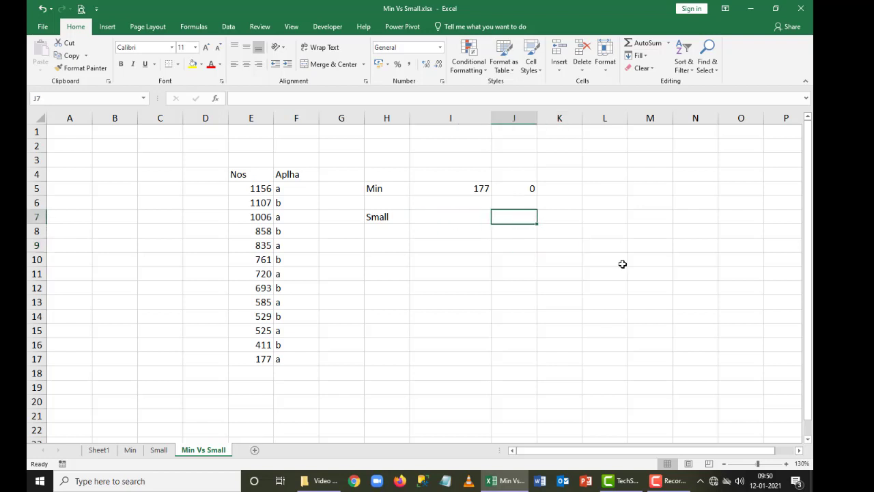
pyautogui.write('1')
pyautogui.press('Return')
pyautogui.write('2')
pyautogui.press('Return')
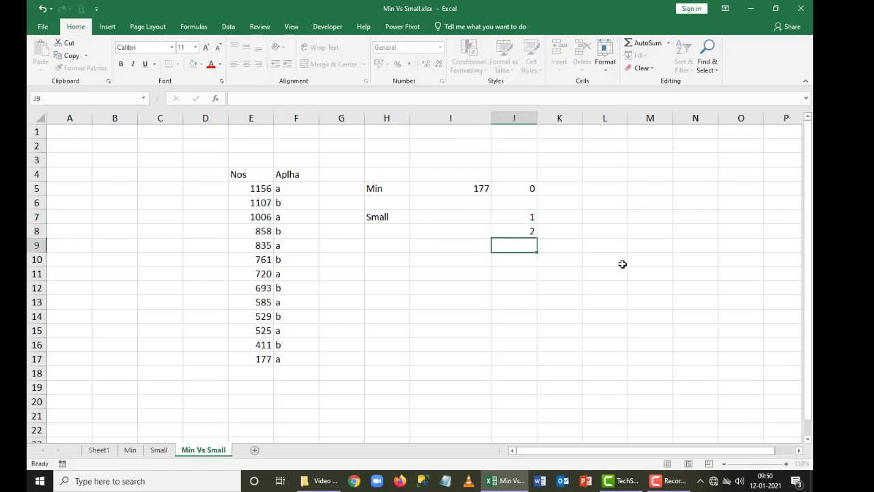
# Enter the rank number 3 in cell J9 and go back over the ranks beside the Small label.
pyautogui.write('3')
pyautogui.press('Return')
pyautogui.press('Up')
pyautogui.press('Up')
pyautogui.press('Up')
pyautogui.press('Up')
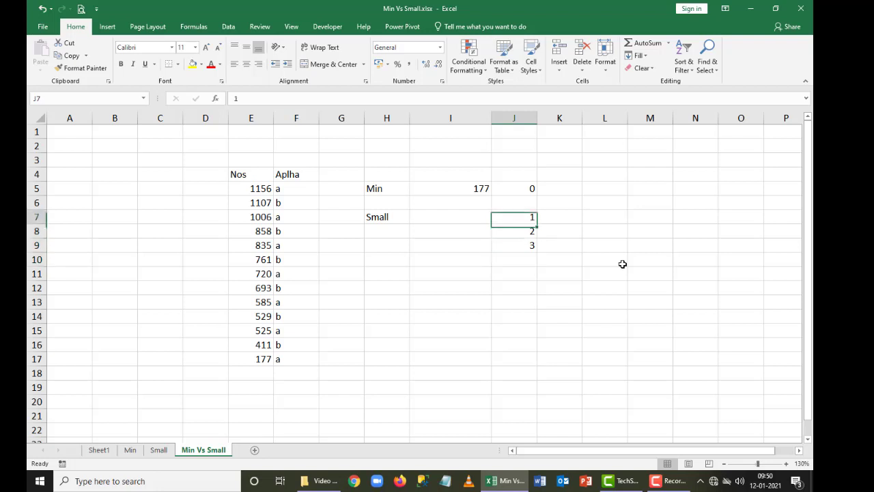
pyautogui.press('Down')
pyautogui.press('Down')
pyautogui.press('Down')
pyautogui.press('Up')
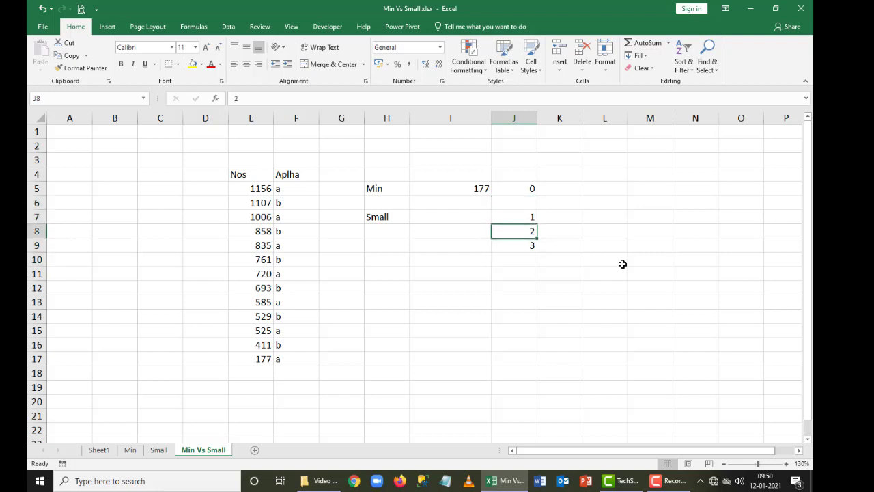
pyautogui.press('Up')
pyautogui.press('Down')
pyautogui.press('Up')
# Enter a SMALL formula in I7 that uses E5:E17 as the array and J9 as k.
pyautogui.press('Left')
pyautogui.write('=SMALL(')
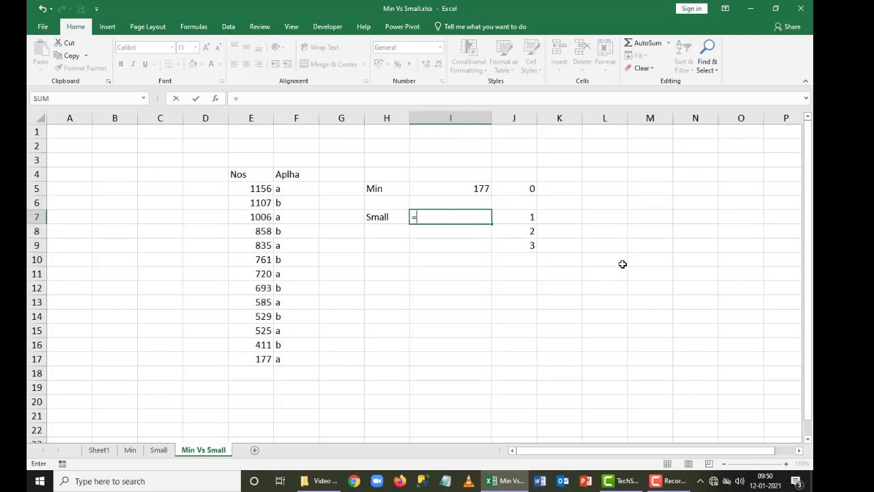
pyautogui.press('Left')
pyautogui.press('Left')
pyautogui.press('Left')
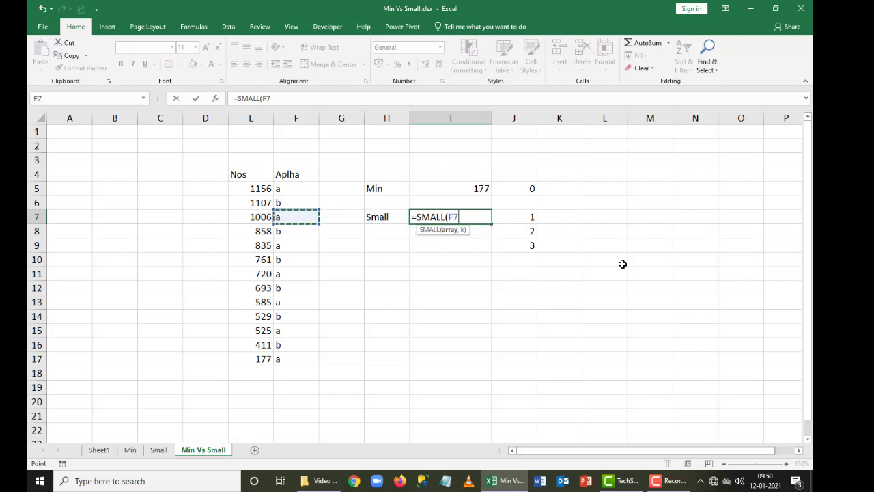
pyautogui.press('Left')
pyautogui.press('Up')
pyautogui.press('Up')
pyautogui.hotkey('ctrl', 'shift', 'Down')
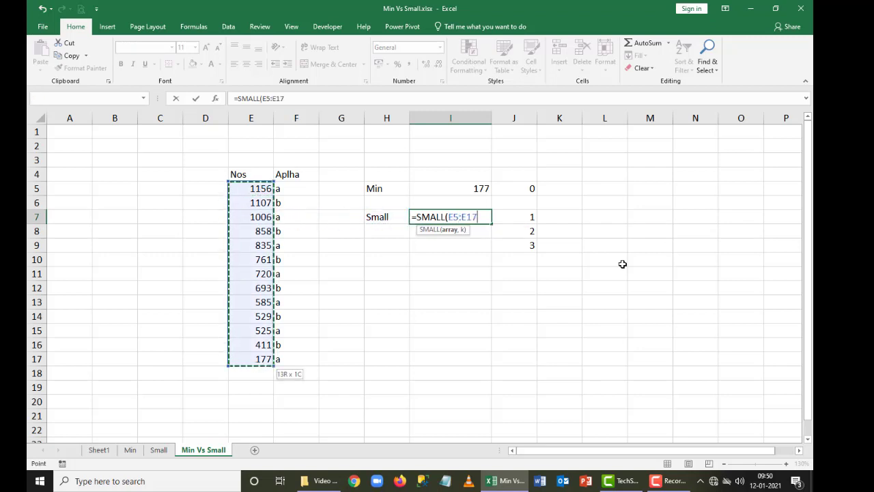
pyautogui.write(',')
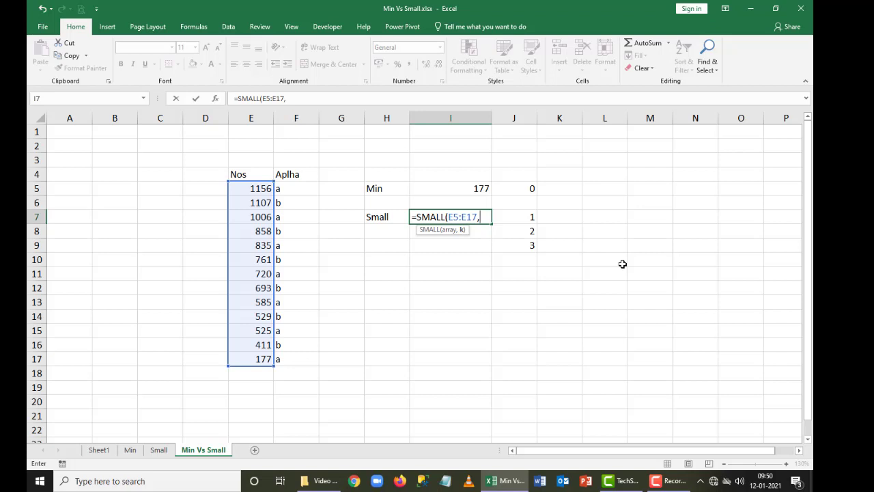
pyautogui.press('Right')
pyautogui.press('Down')
pyautogui.press('Down')
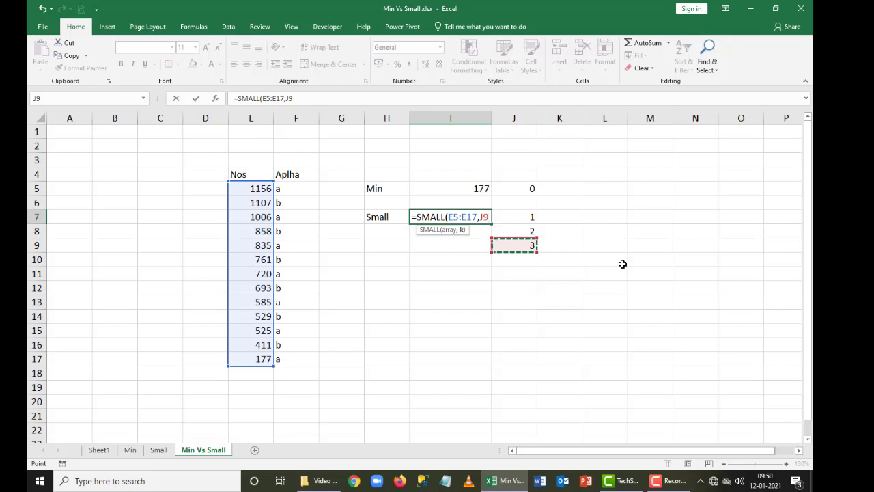
pyautogui.press('Return')
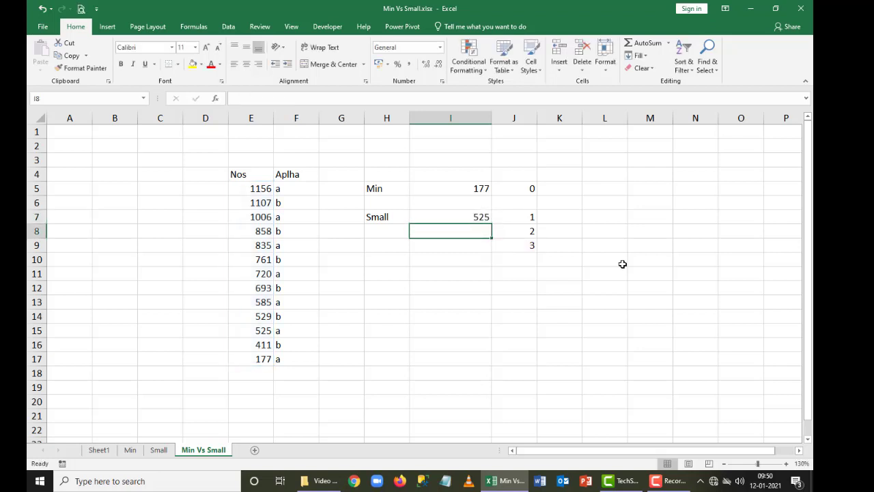
# Reverse the order of the rank numbers by setting J7 to 3 and J9 to 1.
pyautogui.press('Up')
pyautogui.press('Right')
pyautogui.write('3')
pyautogui.press('Return')
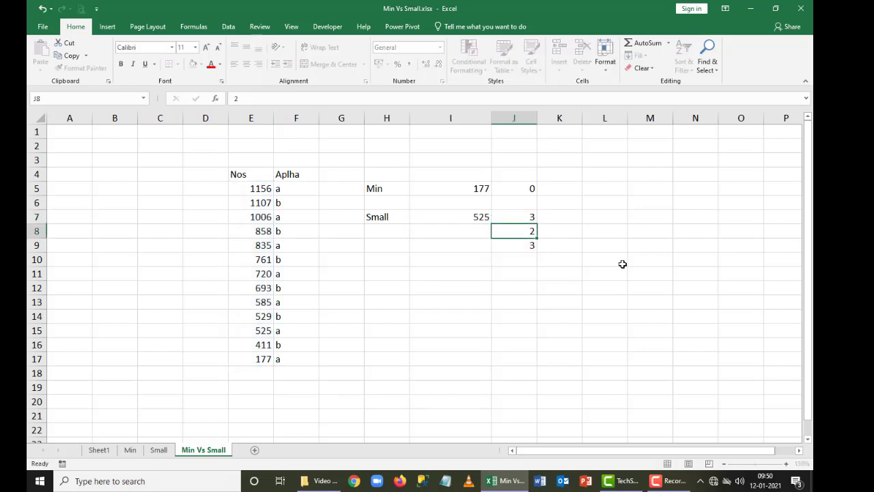
pyautogui.press('Down')
pyautogui.write('1')
pyautogui.press('Return')
pyautogui.press('Up')
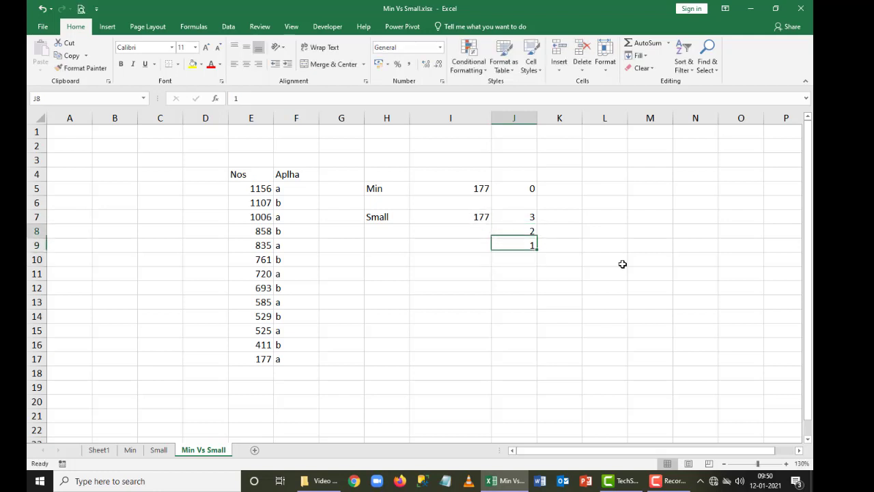
# Change the k argument of the SMALL formula in I7 to J7 and check its references.
pyautogui.press('Left')
pyautogui.press('Up')
pyautogui.press('Up')
pyautogui.press('F2')
pyautogui.press('BackSpace')
pyautogui.press('BackSpace')
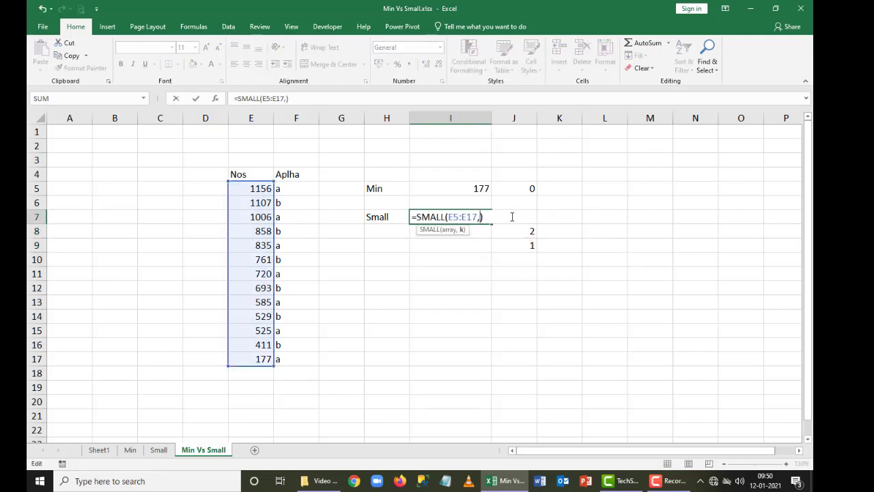
pyautogui.click(547, 214)
pyautogui.press('Left')
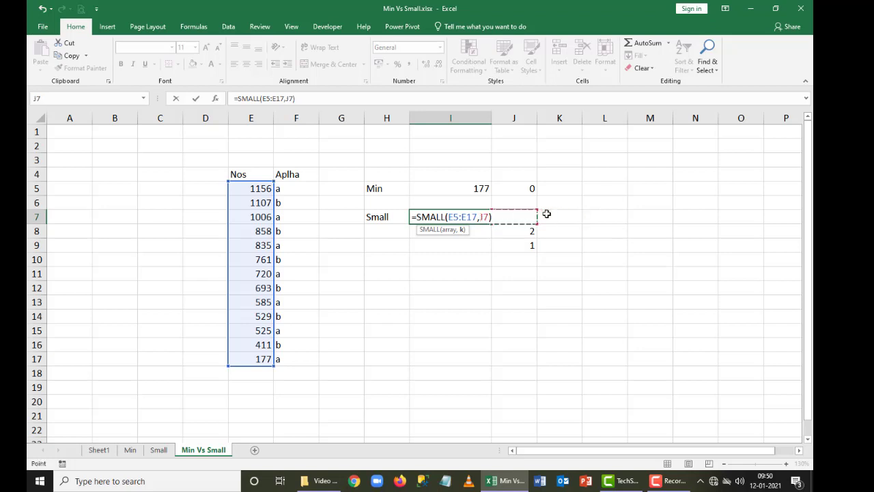
pyautogui.press('Return')
pyautogui.press('Up')
pyautogui.press('F2')
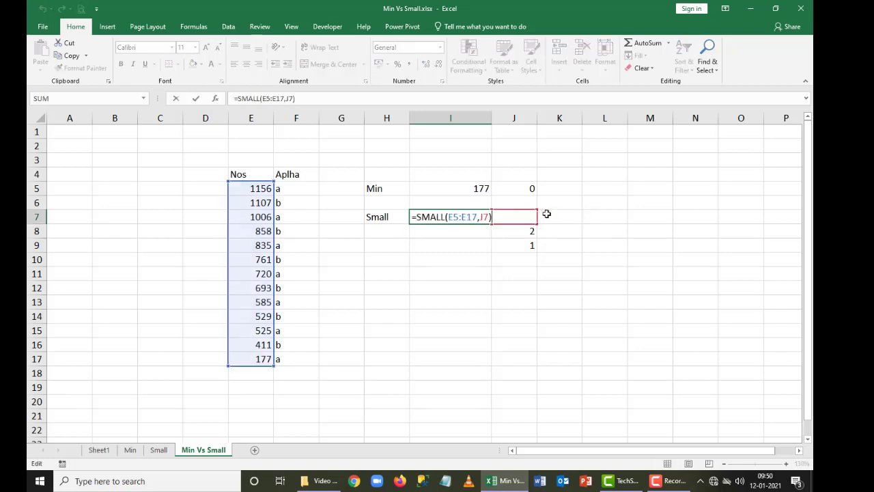
pyautogui.press('Escape')
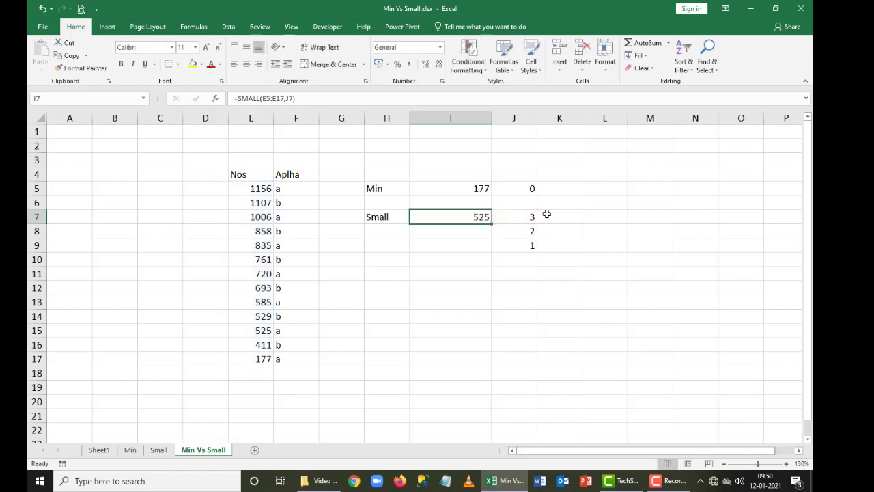
# Make the array in the I7 SMALL formula absolute as $E$5:$E$17, keeping J7 relative.
pyautogui.press('F2')
pyautogui.press('Left')
pyautogui.press('Left')
pyautogui.press('Left')
pyautogui.press('Left')
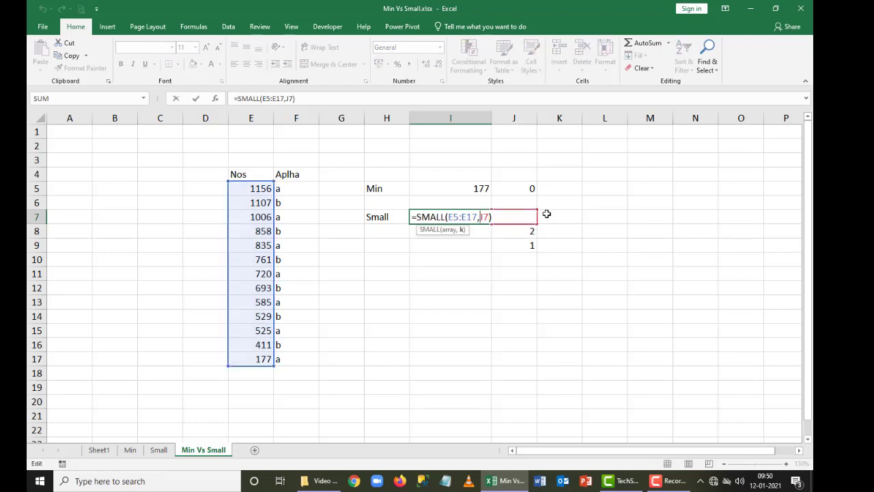
pyautogui.hotkey('shift', 'Left')
pyautogui.hotkey('shift', 'Left')
pyautogui.hotkey('shift', 'Left')
pyautogui.hotkey('shift', 'Left')
pyautogui.hotkey('shift', 'Left')
pyautogui.hotkey('shift', 'Left')
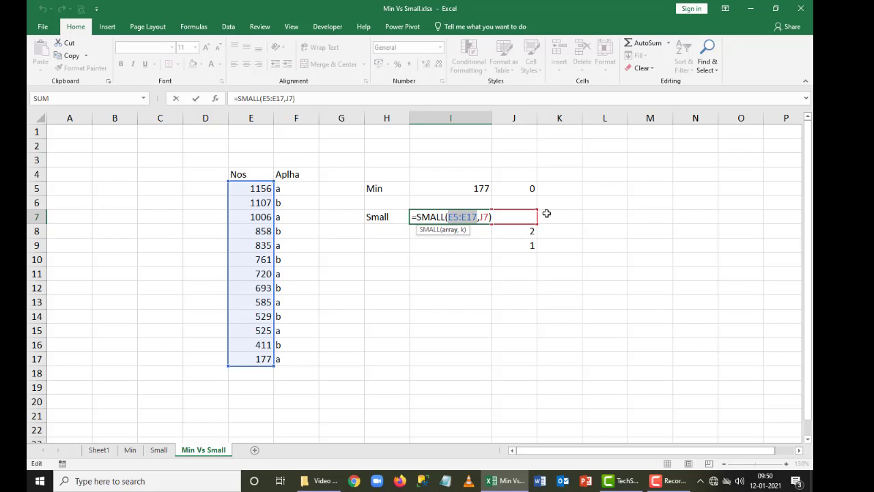
pyautogui.press('F4')
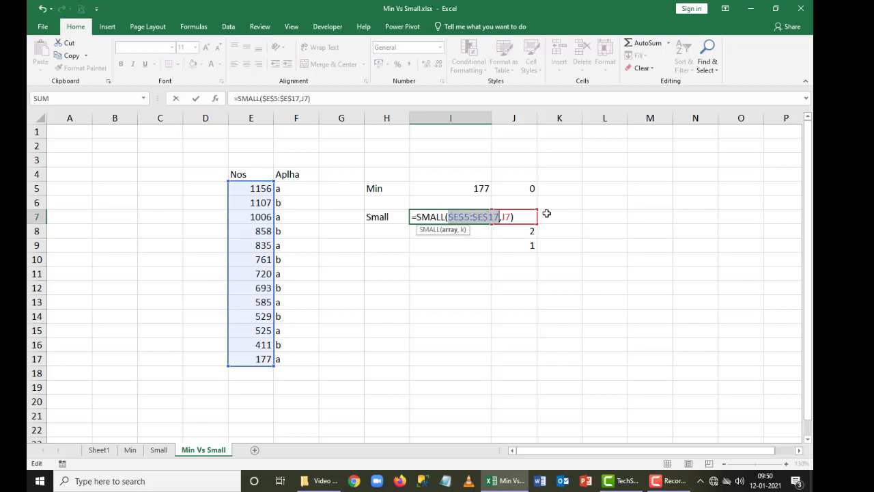
pyautogui.press('Return')
# Fill the SMALL formula from I7 down through I9.
pyautogui.press('Up')
pyautogui.hotkey('shift', 'Down')
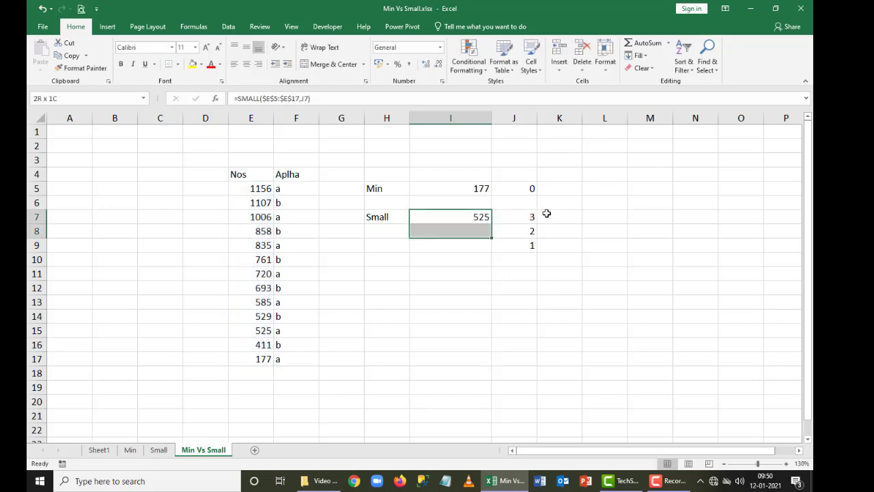
pyautogui.hotkey('shift', 'Down')
pyautogui.hotkey('ctrl', 'd')
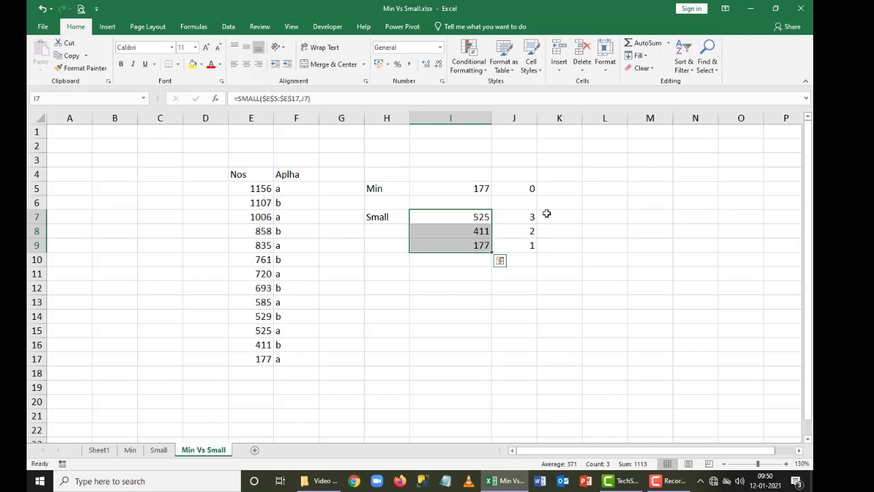
# Compare the ranks in J7:J9 with the three smallest numbers in E15:E17 of the Nos column.
pyautogui.press('Right')
pyautogui.press('Down')
pyautogui.press('Down')
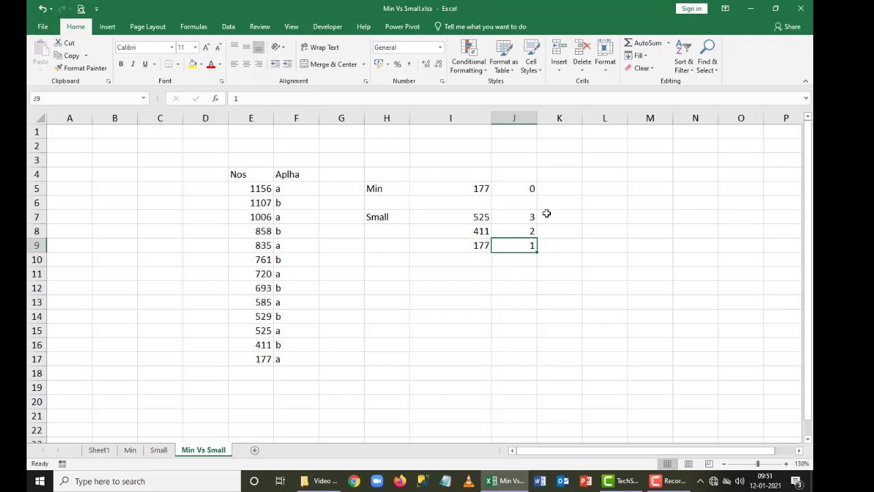
pyautogui.press('Up')
pyautogui.press('Up')
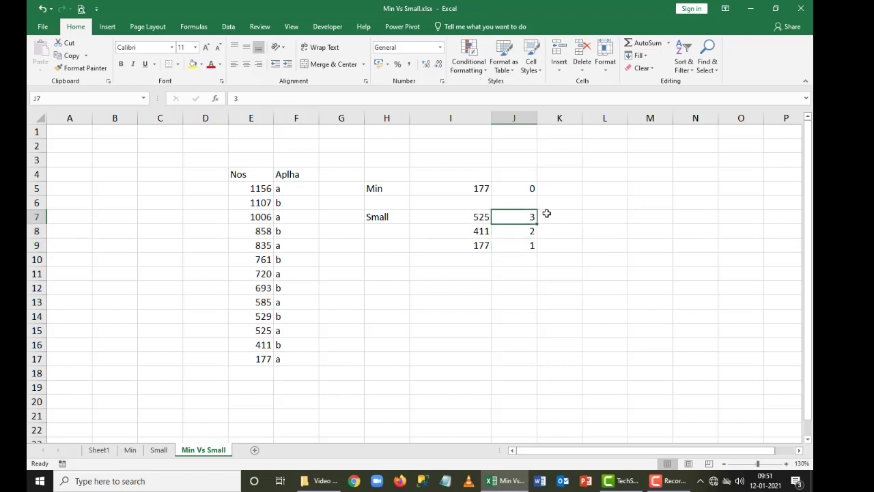
pyautogui.press('Left')
pyautogui.press('Left')
pyautogui.press('Left')
pyautogui.press('Left')
pyautogui.press('Left')
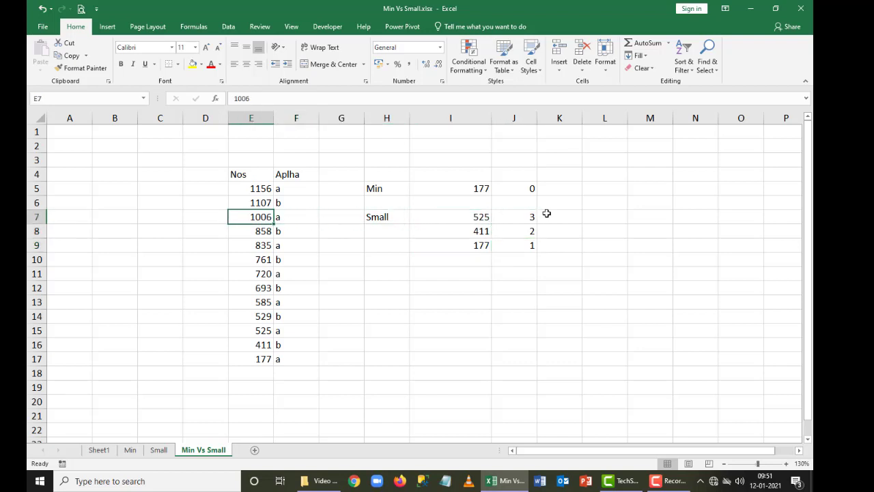
pyautogui.hotkey('ctrl', 'Down')
pyautogui.press('Up')
pyautogui.press('Up')
pyautogui.hotkey('shift', 'Down')
pyautogui.hotkey('shift', 'Down')
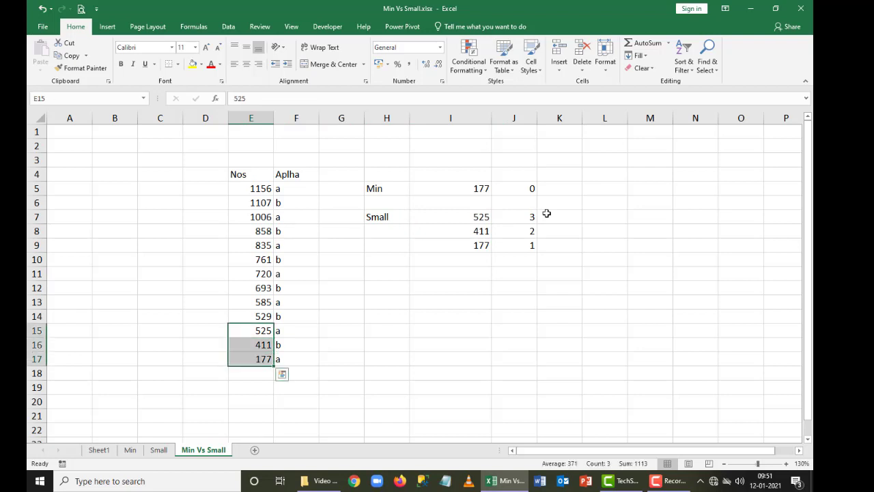
# Change the Nos values in E15 to 530 and in E17 to 50 to test the formulas.
pyautogui.hotkey('shift', 'Up')
pyautogui.hotkey('shift', 'Up')
pyautogui.write('530')
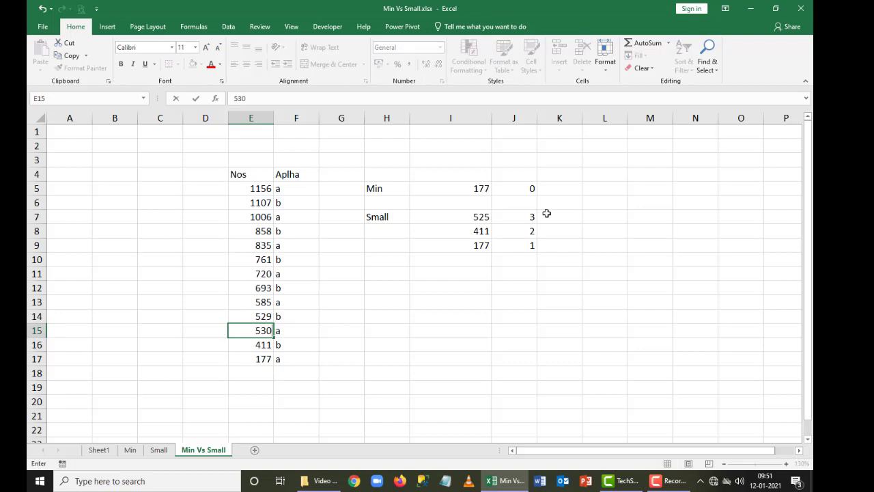
pyautogui.press('Return')
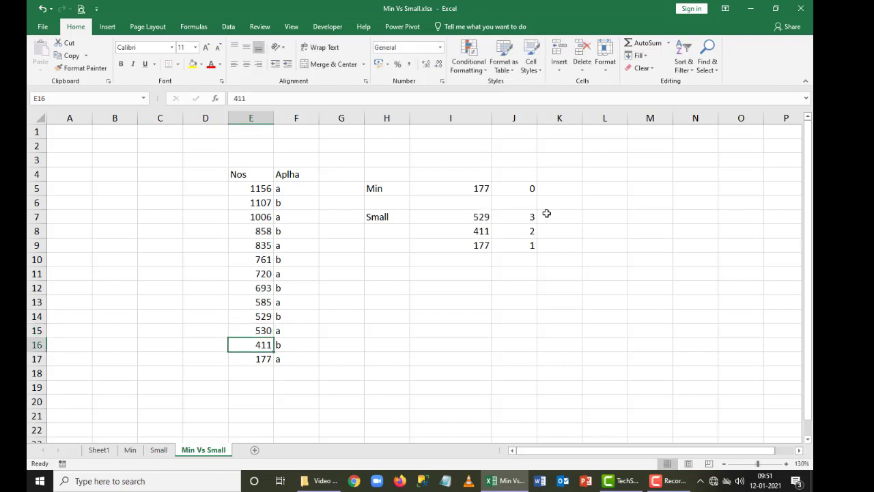
pyautogui.press('Down')
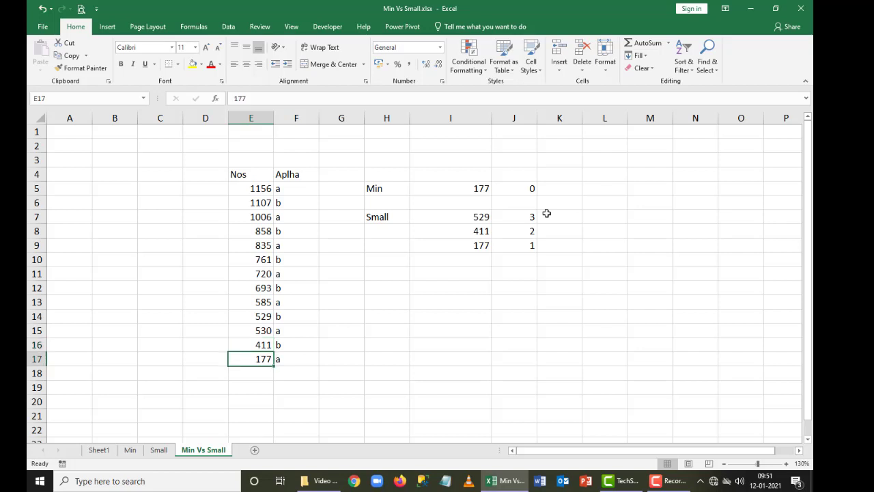
pyautogui.write('50')
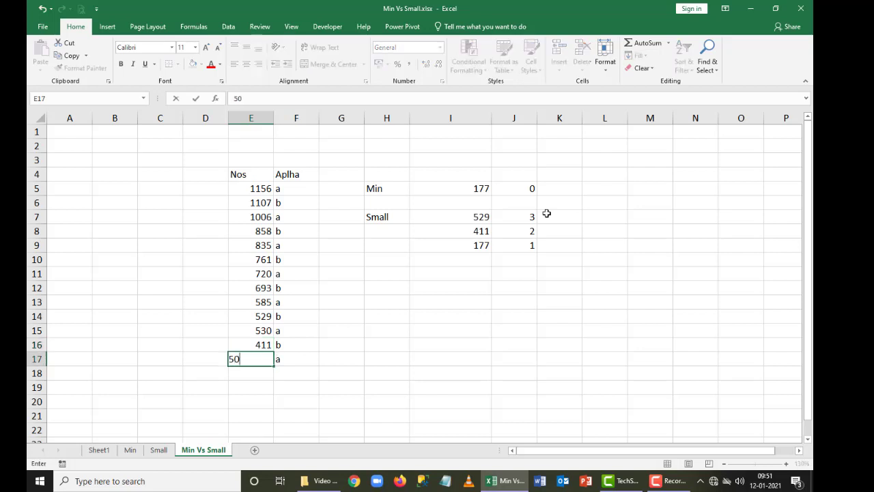
pyautogui.press('Return')
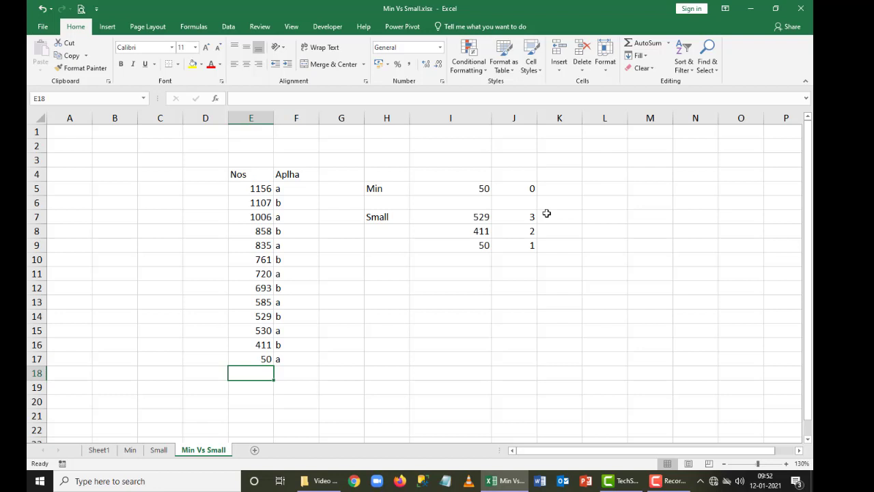
# View the functions offered under AutoSum, close the list, and go to Sheet1.
pyautogui.click(669, 44)
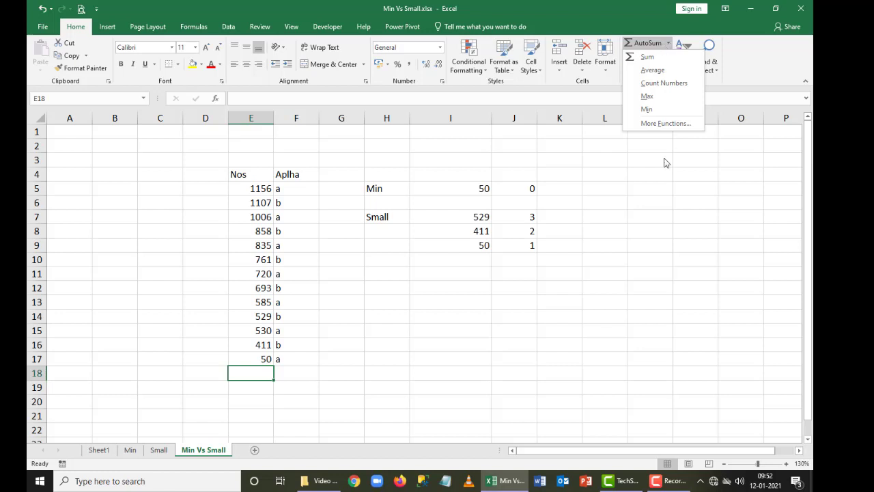
pyautogui.click(623, 362)
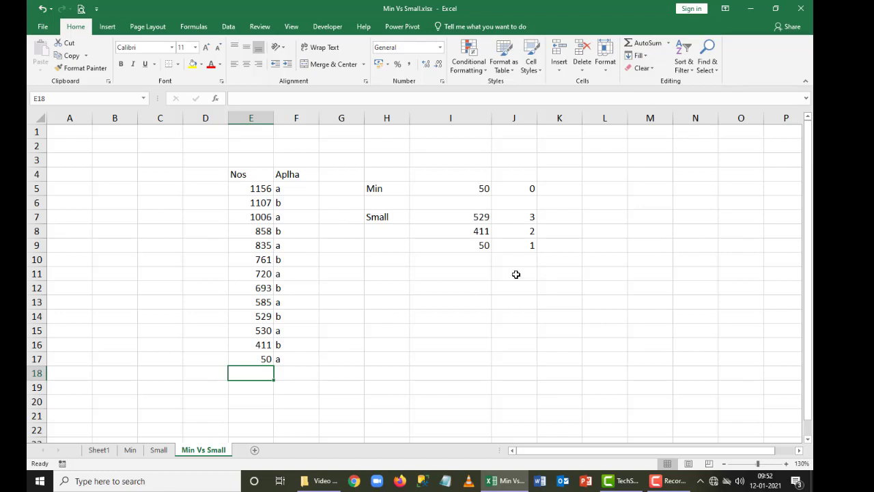
pyautogui.click(98, 450)
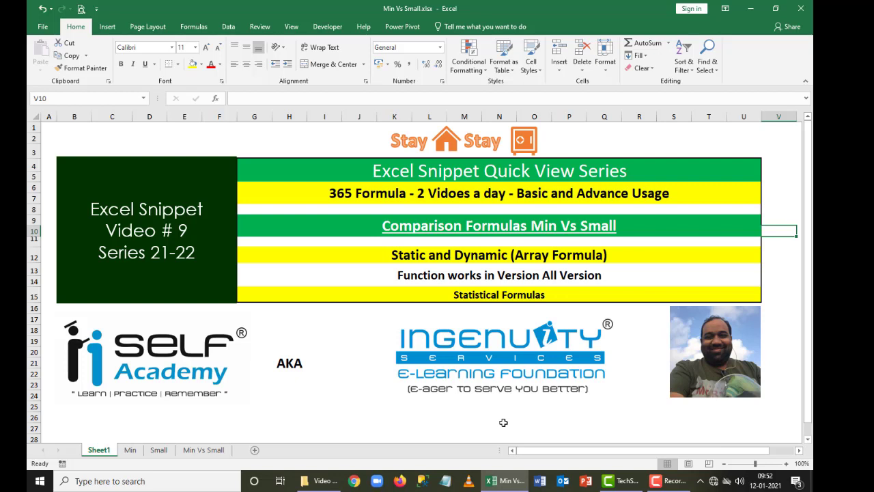